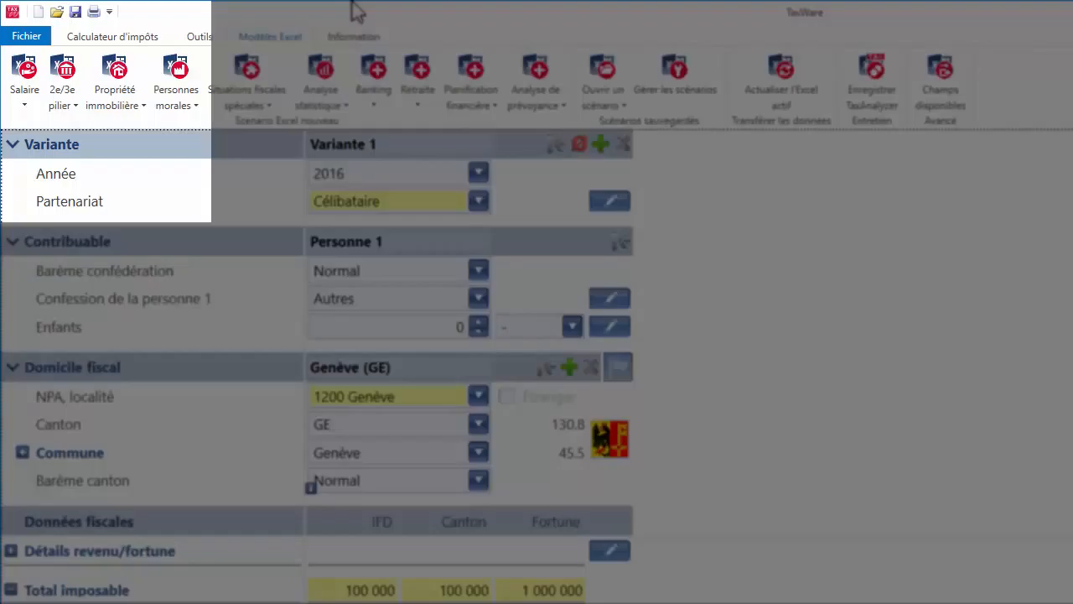
- Create a new Excel scenario from the legal-entities model Répartition Salaire/Dividende and show its Calcul sheet
{"action": "left_click", "coordinate": [186, 90]}
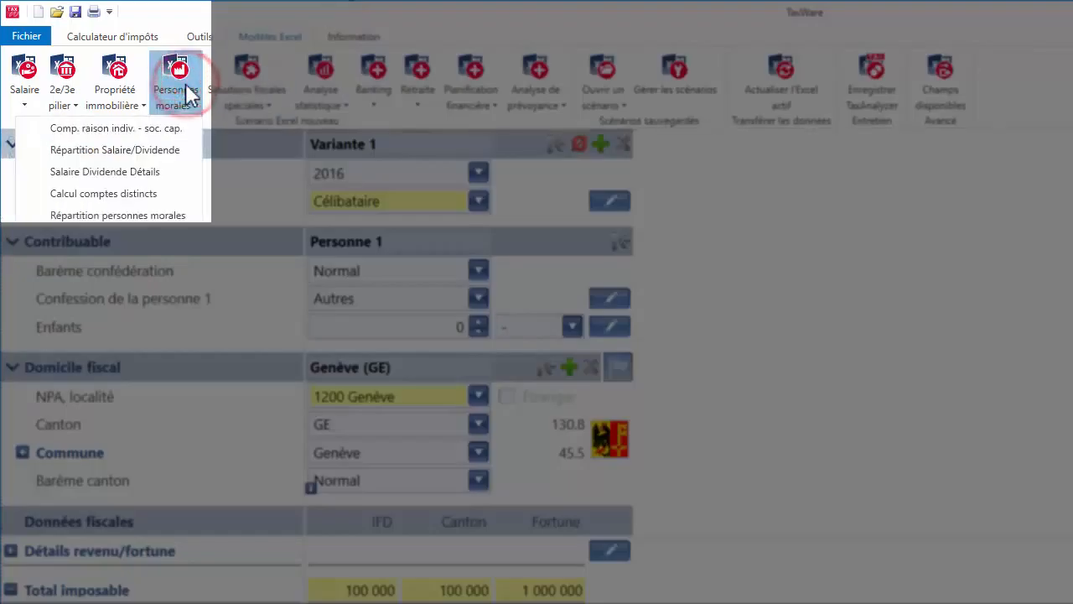
{"action": "left_click", "coordinate": [177, 152]}
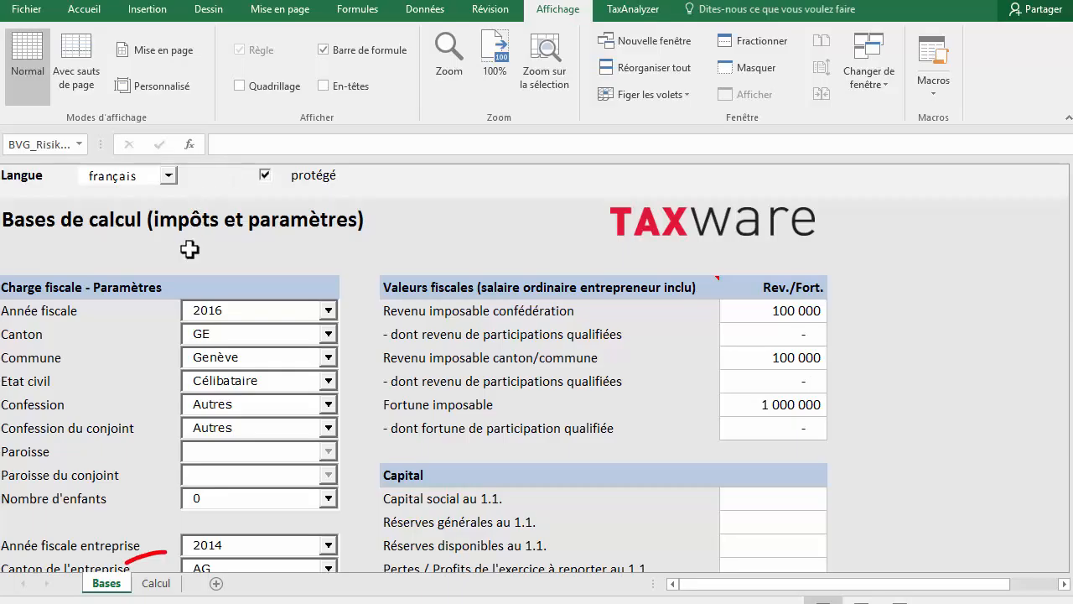
{"action": "left_click", "coordinate": [157, 582]}
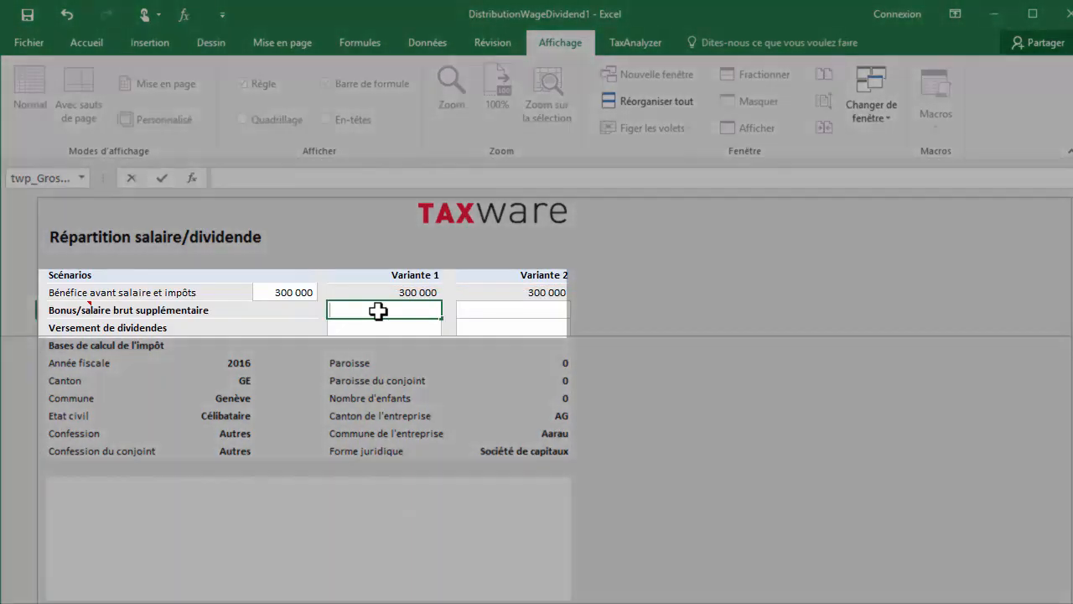
- For Variante 1, set the additional gross bonus/salary to 150 000 and the dividend payment to 50 000
{"action": "type", "text": "150 000"}
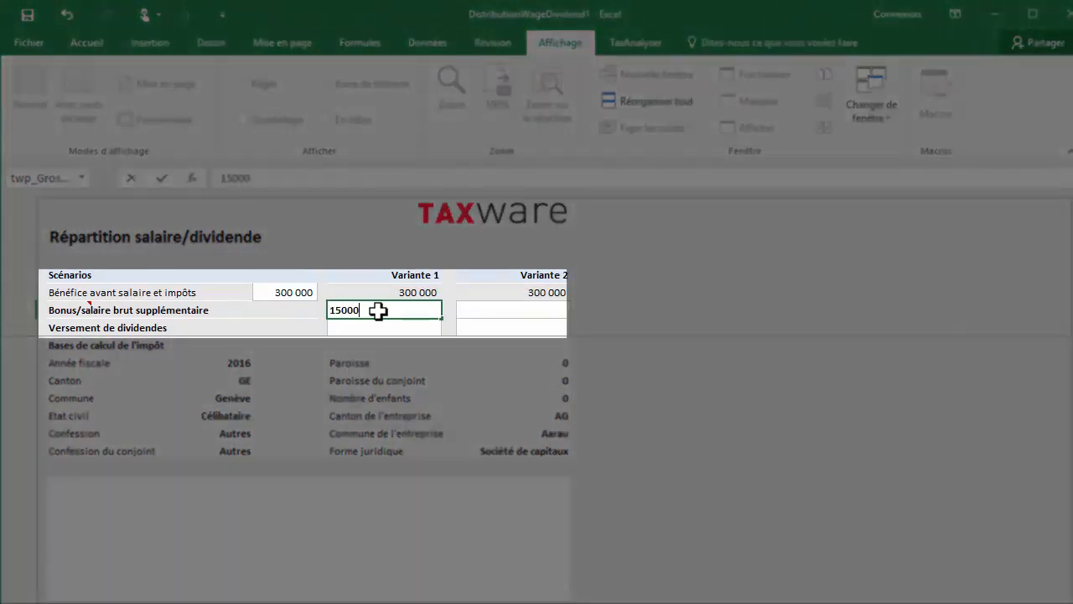
{"action": "key", "text": "Return"}
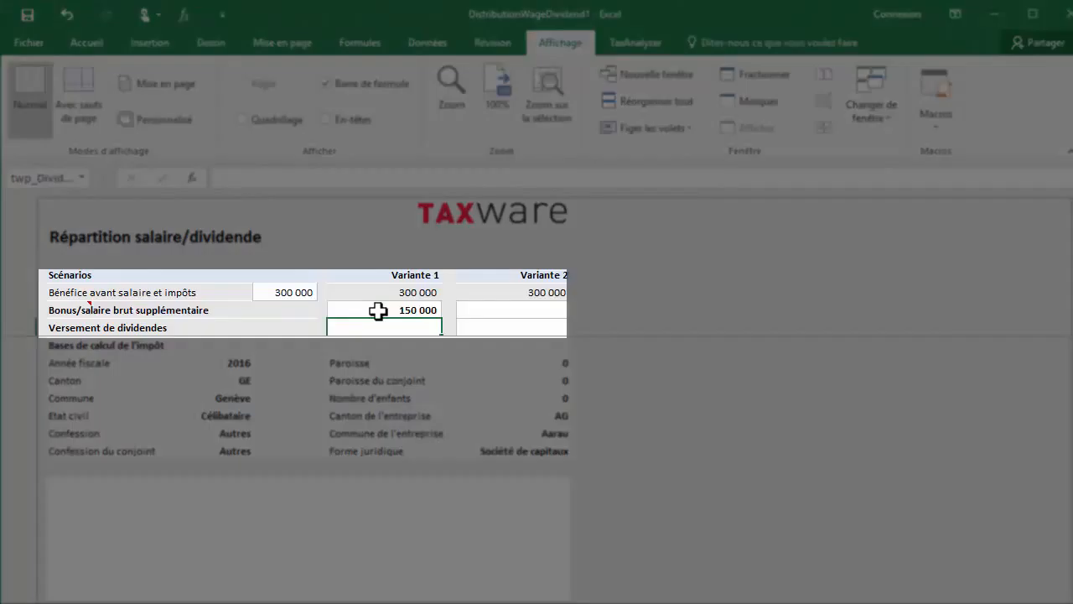
{"action": "type", "text": "50000"}
{"action": "key", "text": "Return"}
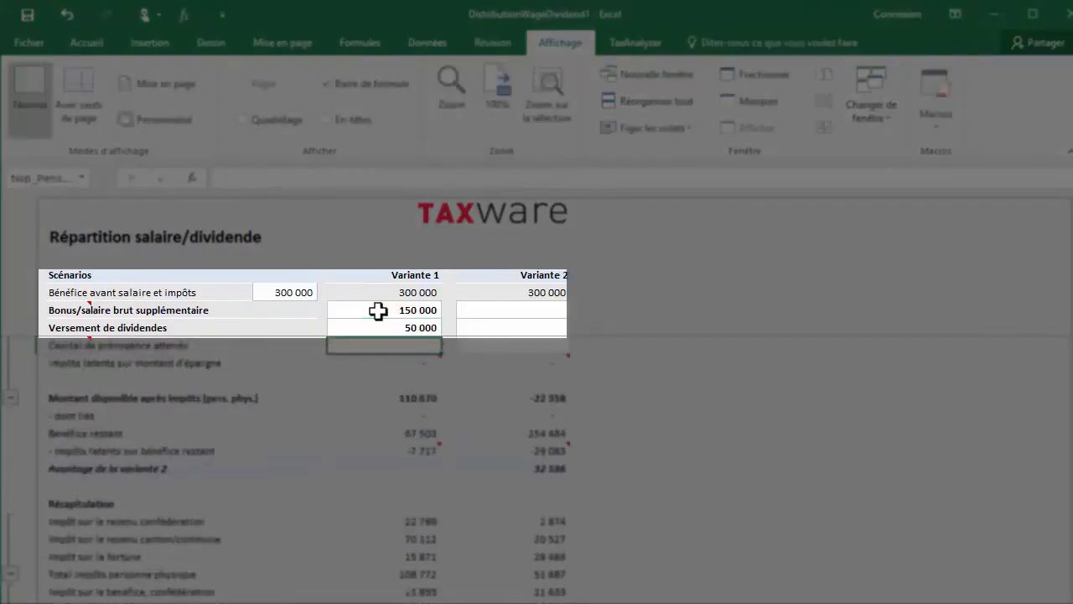
- For Variante 2, set the additional gross bonus/salary to 50 000 and the dividend payment to 150 000
{"action": "double_click", "coordinate": [539, 307]}
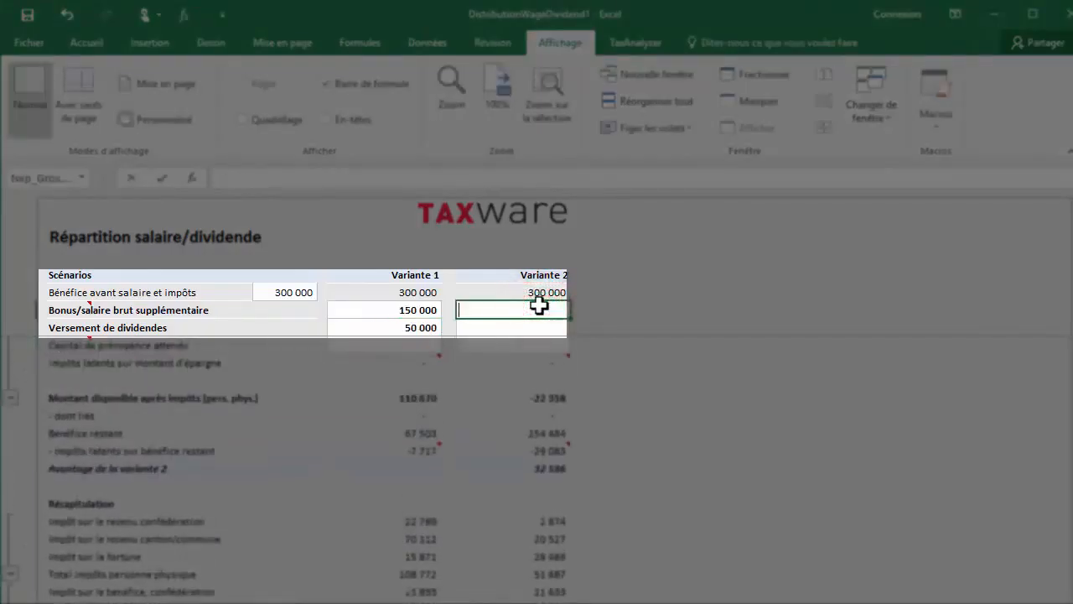
{"action": "type", "text": "50000"}
{"action": "key", "text": "Return"}
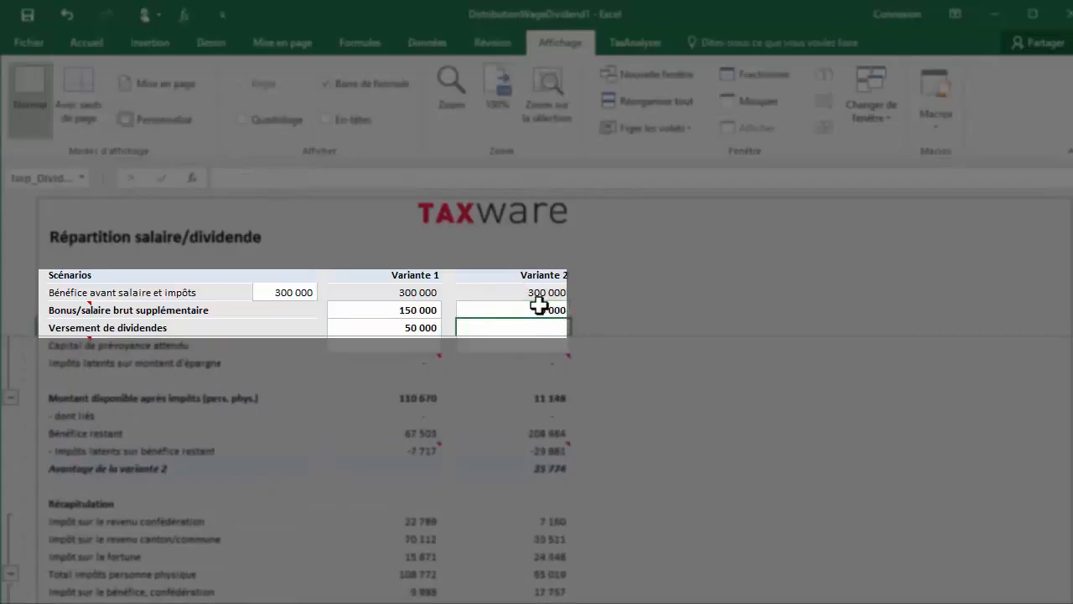
{"action": "type", "text": "150 000"}
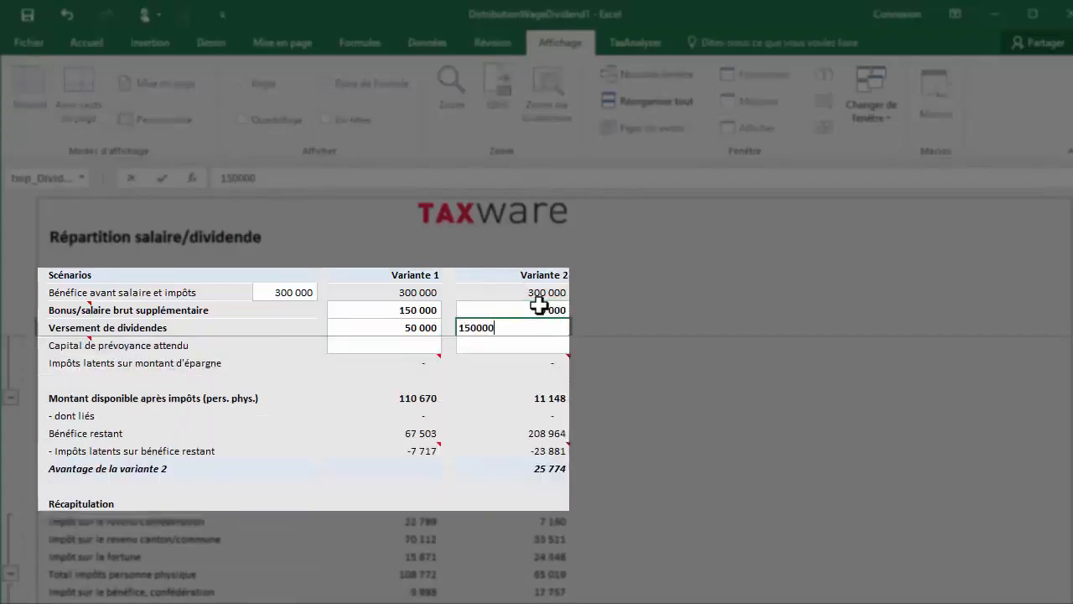
{"action": "key", "text": "Return"}
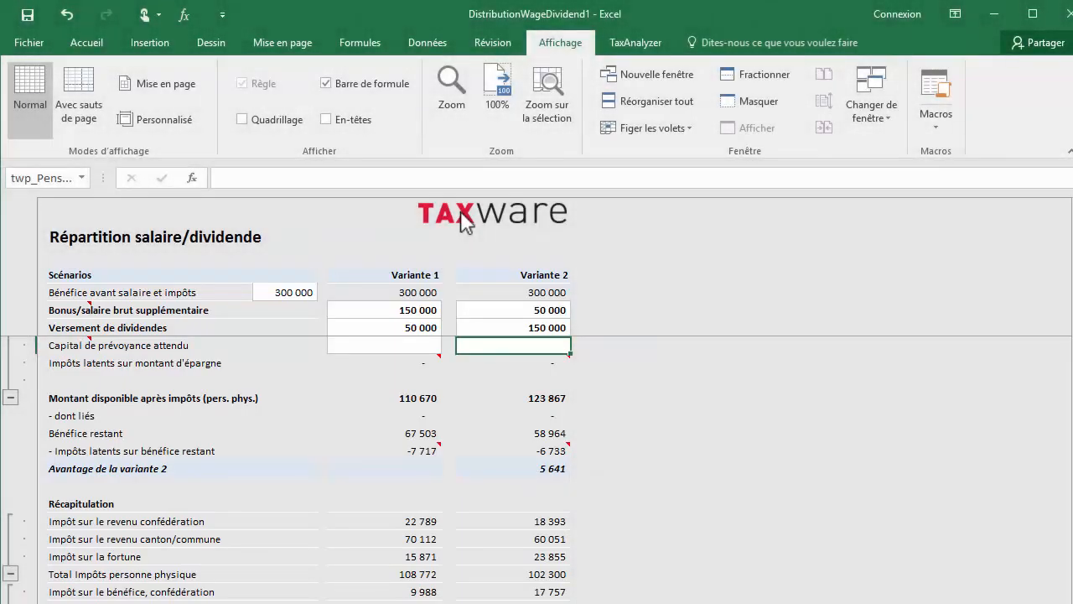
- Save the scenario in TaxWare as "Scénario 1" with the comment "Bénéfice 300000, plus ou moins de salaire"
{"action": "left_click", "coordinate": [21, 17]}
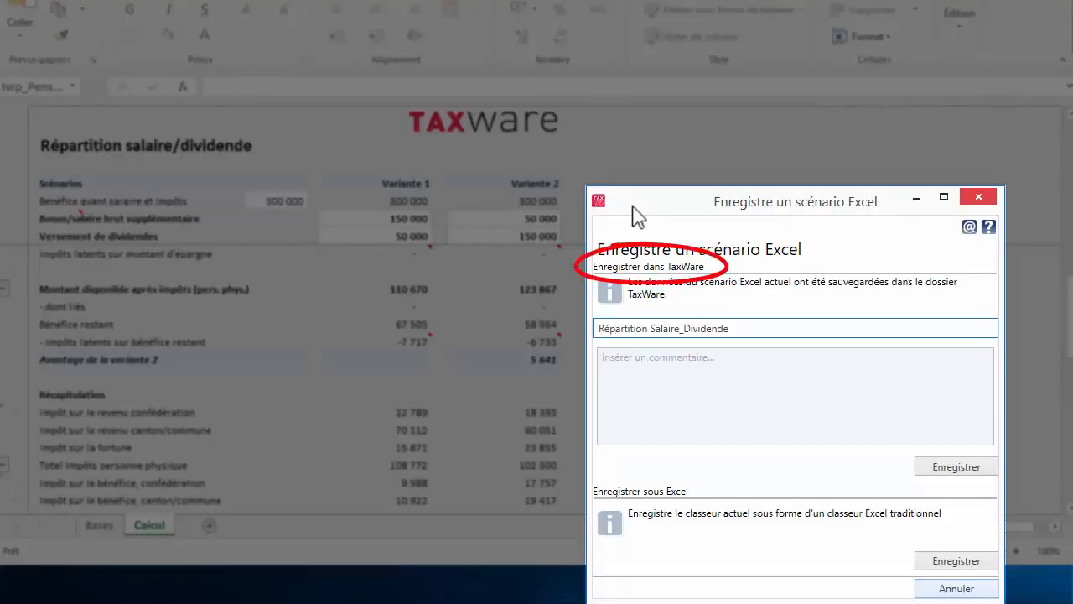
{"action": "triple_click", "coordinate": [730, 326]}
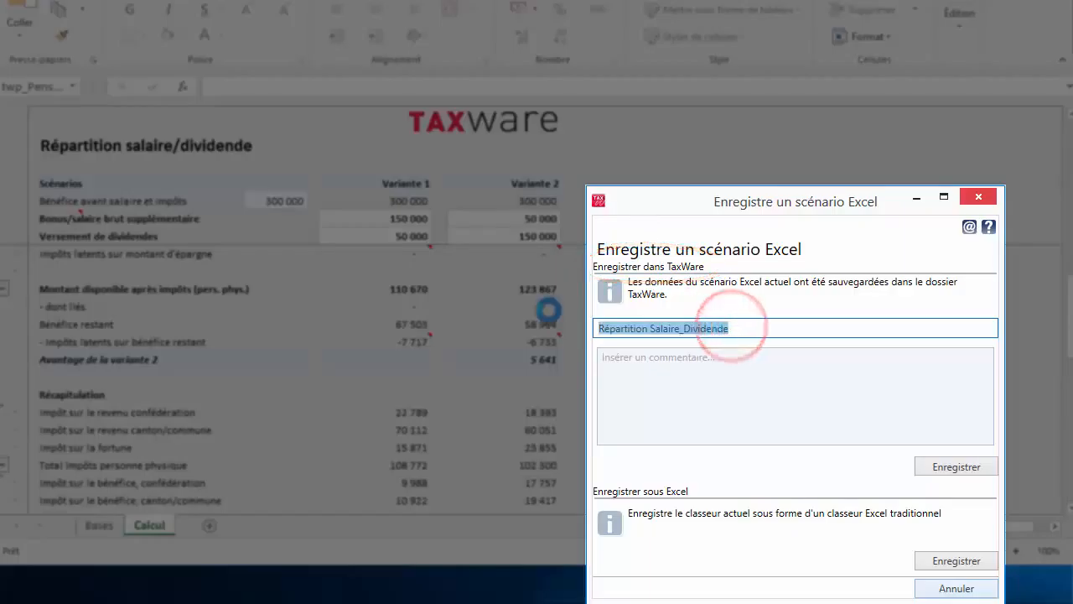
{"action": "type", "text": "Scénario"}
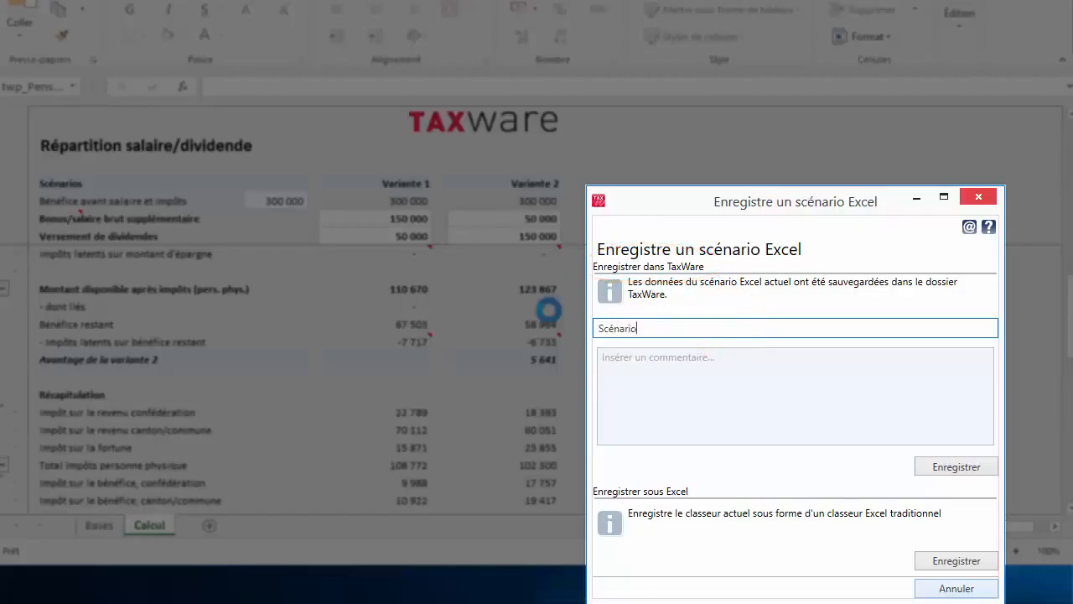
{"action": "type", "text": " 1"}
{"action": "left_click", "coordinate": [606, 359]}
{"action": "type", "text": "Bén"}
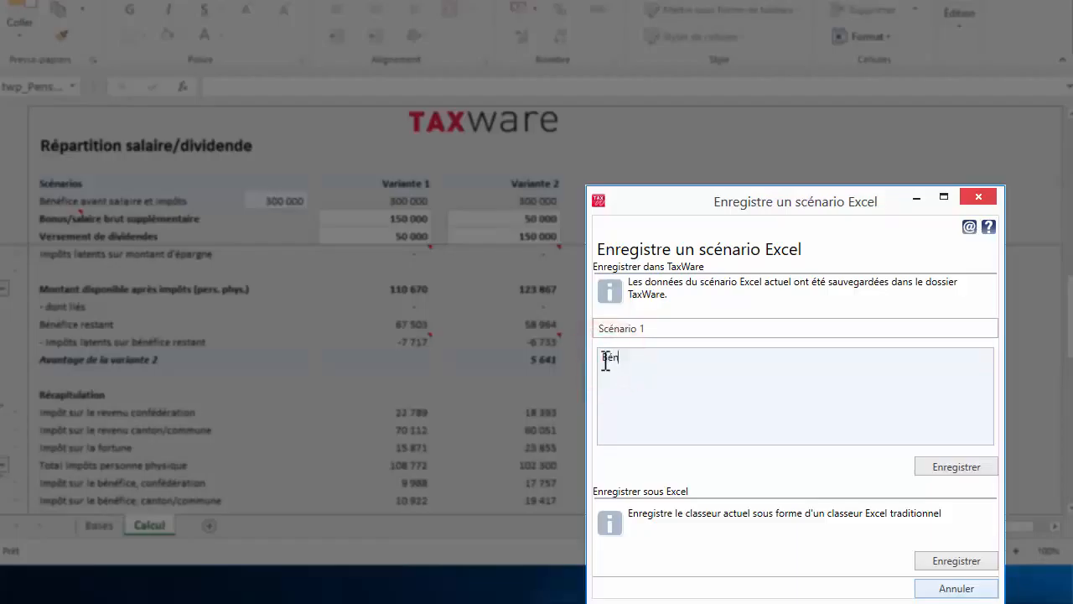
{"action": "type", "text": "éfice 300000, plus ou moins de"}
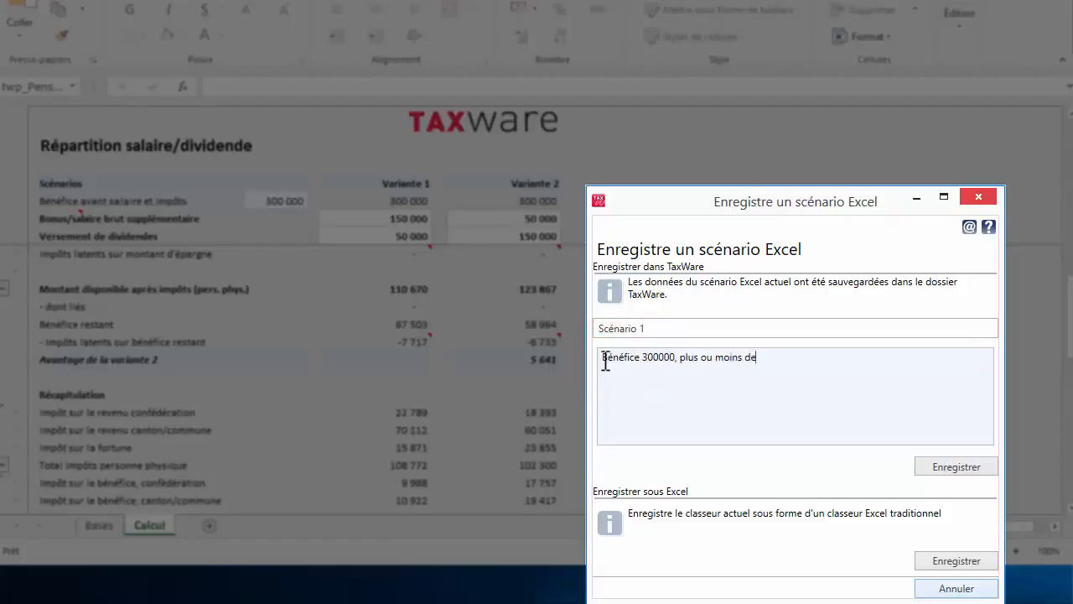
{"action": "type", "text": " salaire"}
{"action": "left_click", "coordinate": [944, 470]}
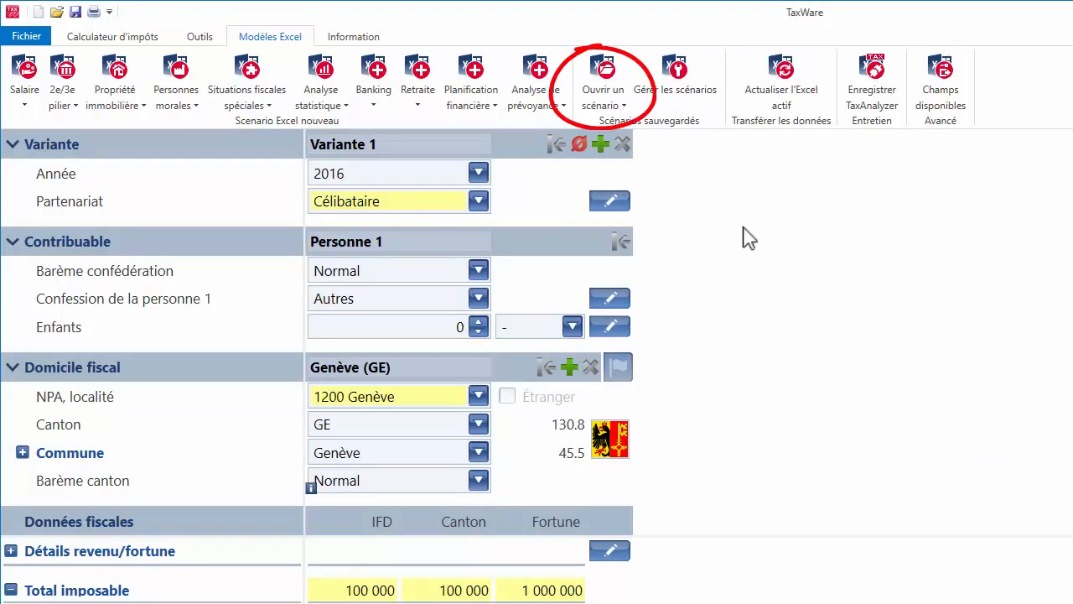
- Open the saved Scénario 1 of the Répartition Salaire/Dividende model from TaxWare
{"action": "left_click", "coordinate": [614, 91]}
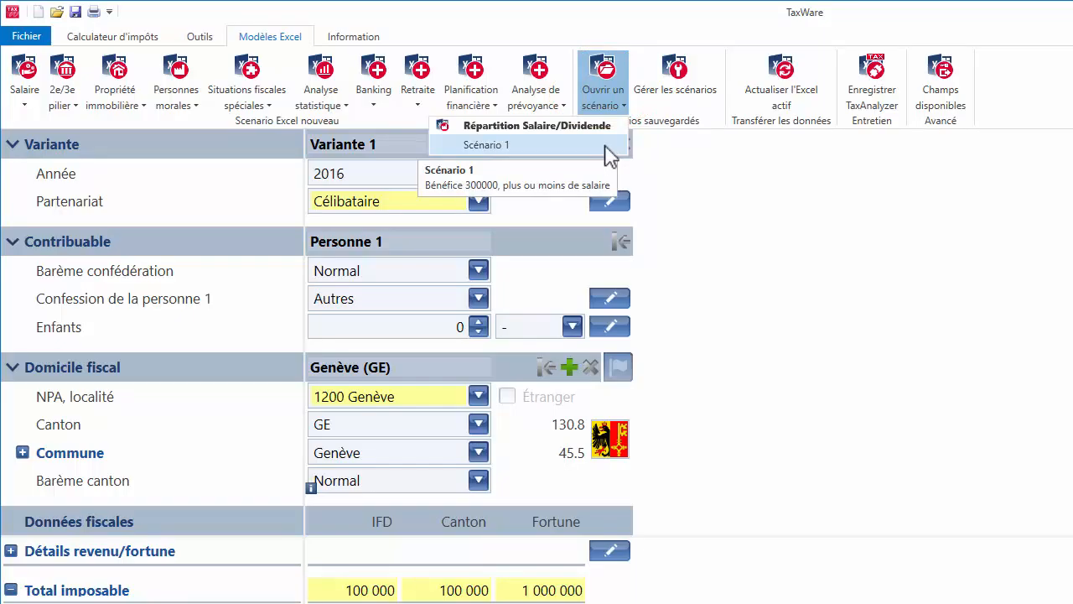
{"action": "left_click", "coordinate": [606, 148]}
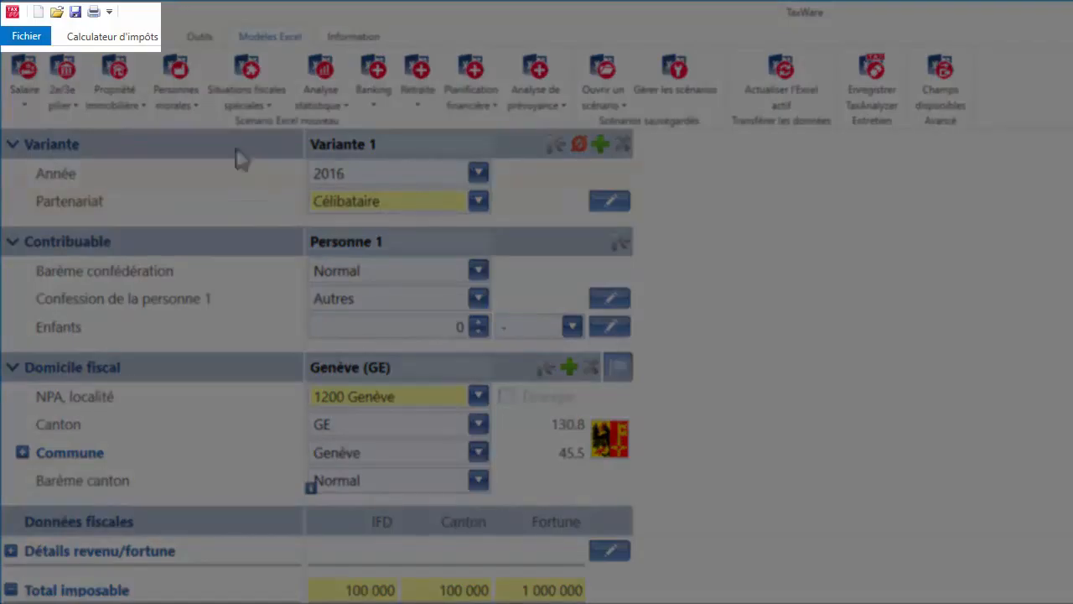
- Save the TaxWare dossier as "Scénario 1" on the desktop (Bureau)
{"action": "left_click", "coordinate": [75, 12]}
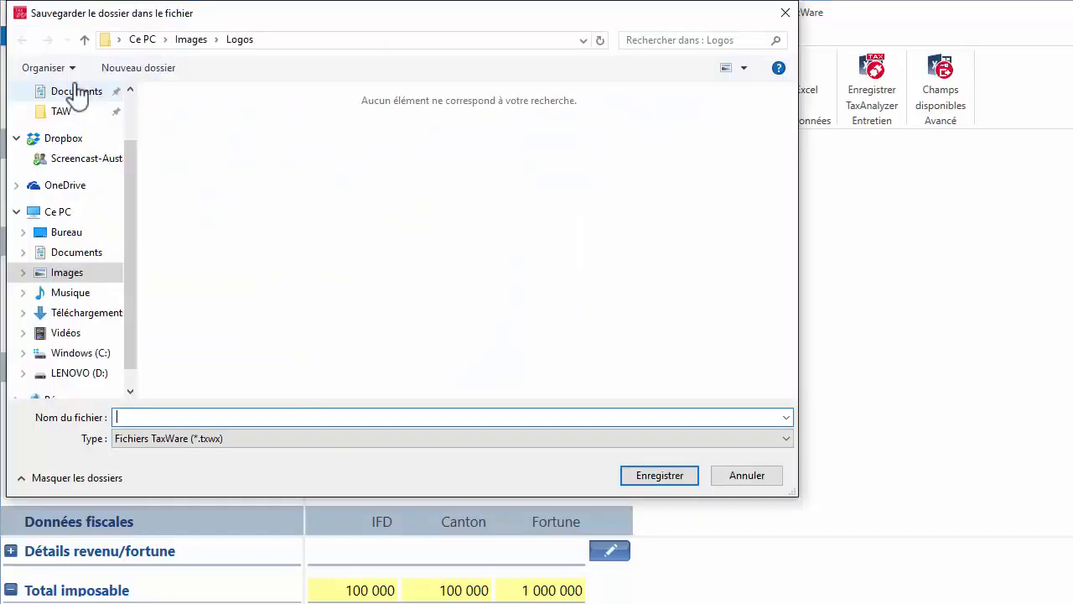
{"action": "type", "text": "Scénario 1"}
{"action": "left_click", "coordinate": [74, 230]}
{"action": "left_click", "coordinate": [631, 478]}
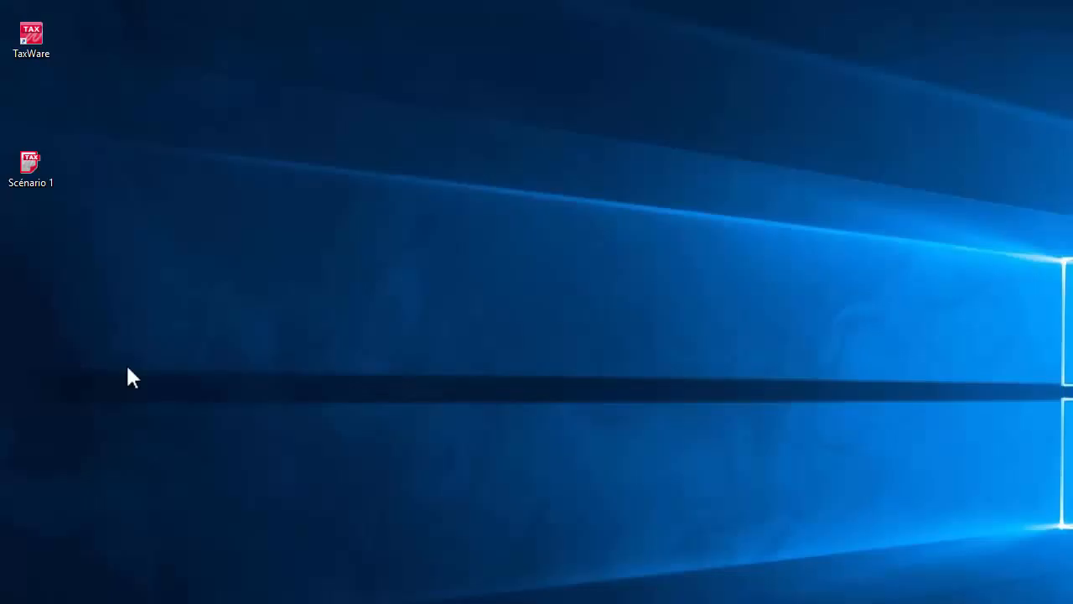
- Reopen the Scénario 1 dossier from the desktop in TaxWare and list its saved scenarios
{"action": "double_click", "coordinate": [28, 171]}
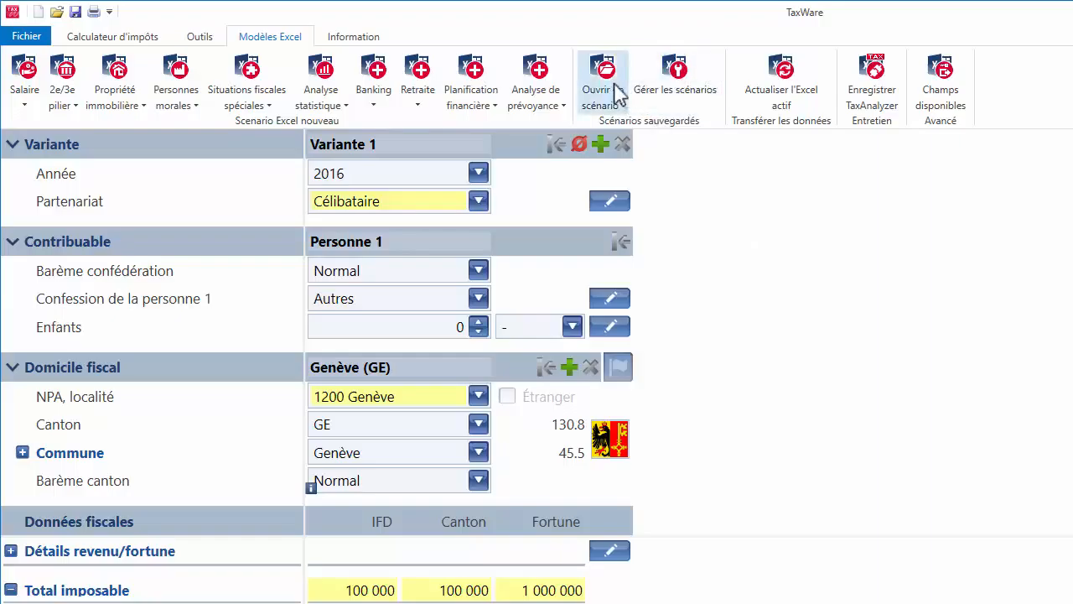
{"action": "left_click", "coordinate": [613, 91]}
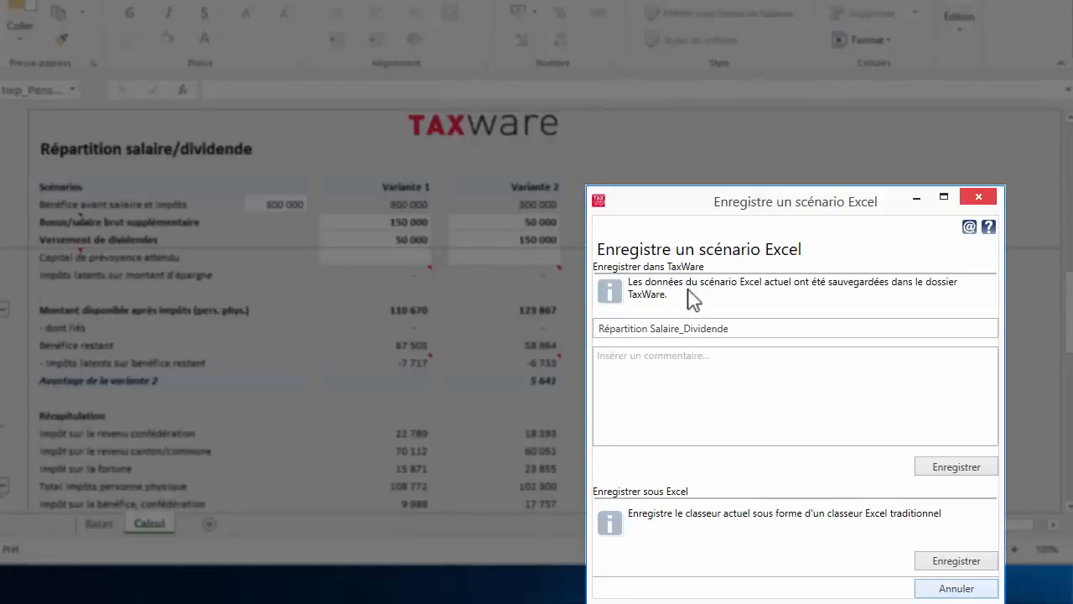
- Save the scenario as a traditional macro-enabled Excel workbook named "Scénario 2" on the desktop (Bureau)
{"action": "left_click", "coordinate": [926, 560]}
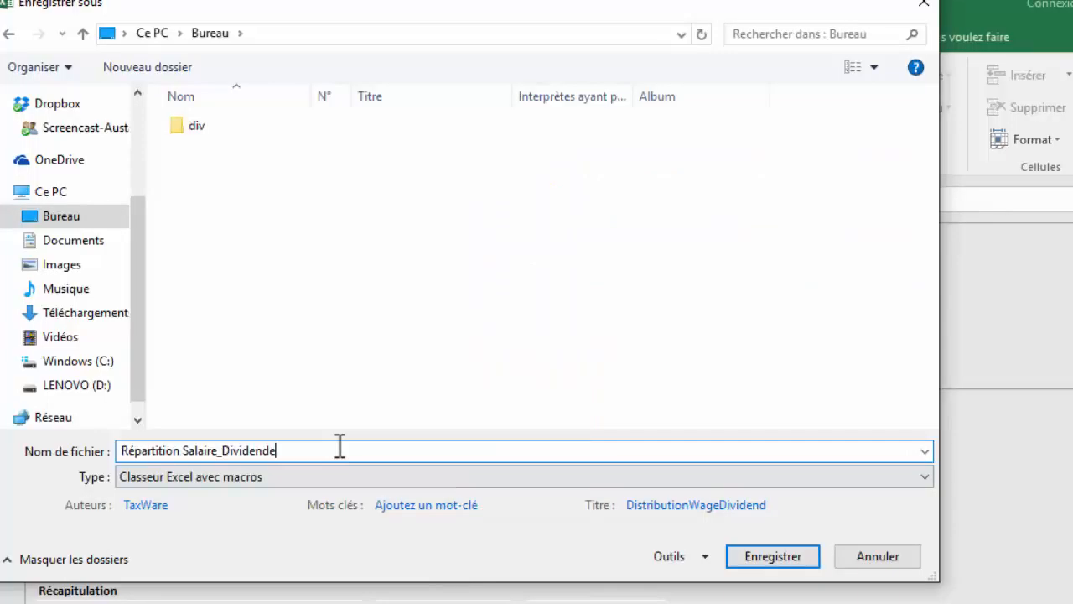
{"action": "left_click_drag", "start_coordinate": [340, 451], "coordinate": [94, 450]}
{"action": "type", "text": "S"}
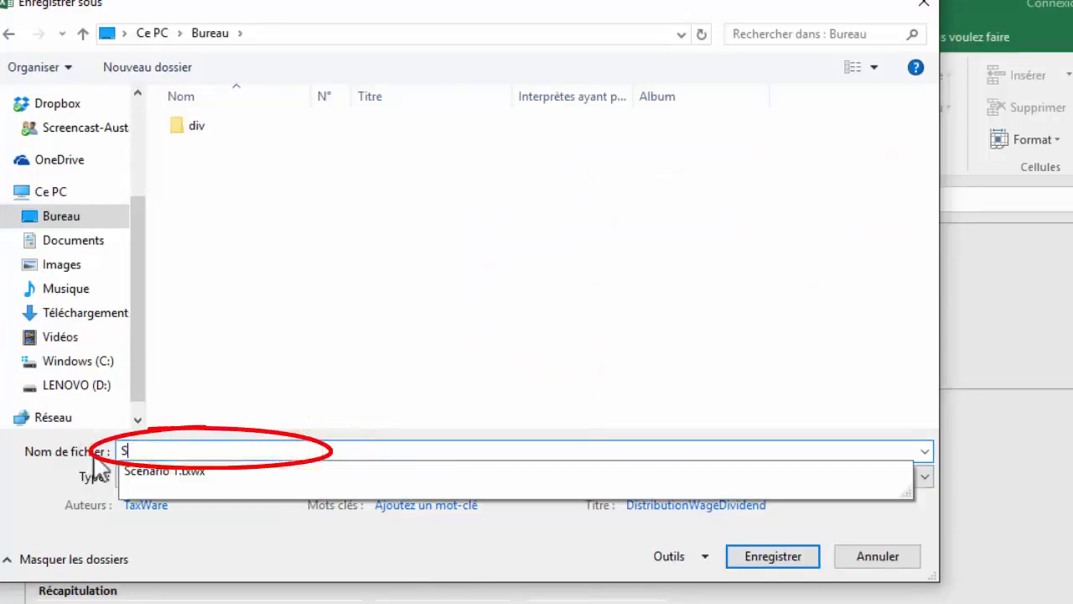
{"action": "type", "text": "cénario "}
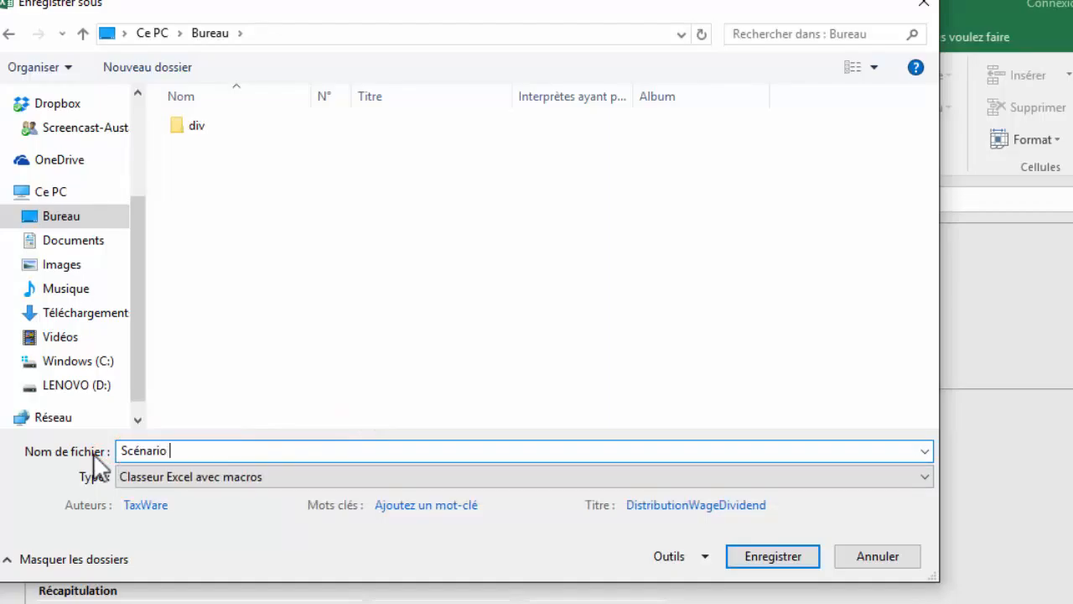
{"action": "type", "text": "2"}
{"action": "left_click", "coordinate": [51, 215]}
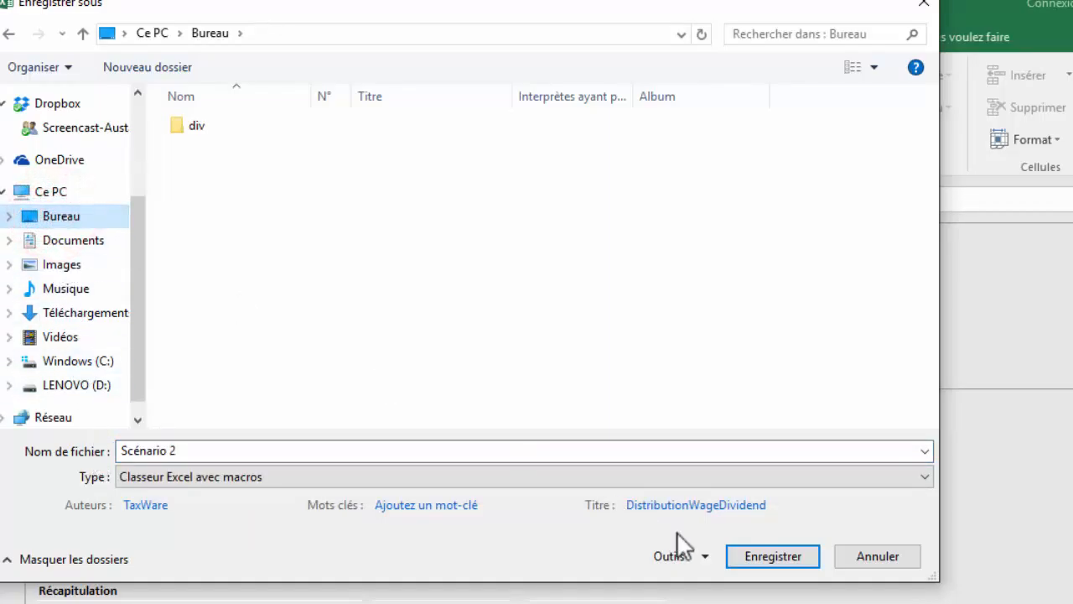
{"action": "left_click", "coordinate": [746, 556]}
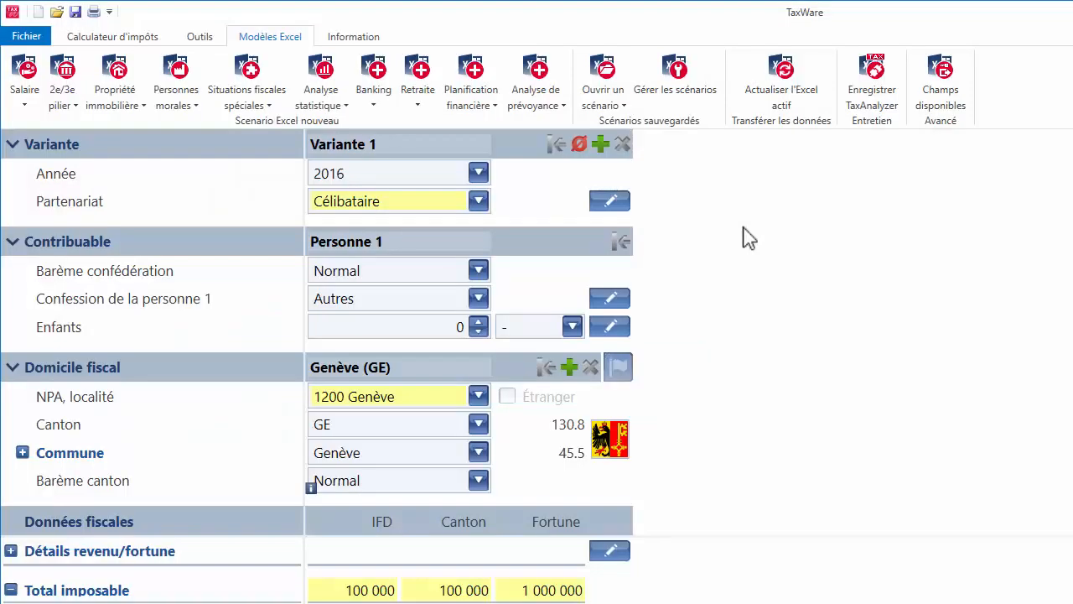
- Check TaxWare's list of saved scenarios and open the Scénario 2 Excel workbook from the desktop
{"action": "left_click", "coordinate": [617, 92]}
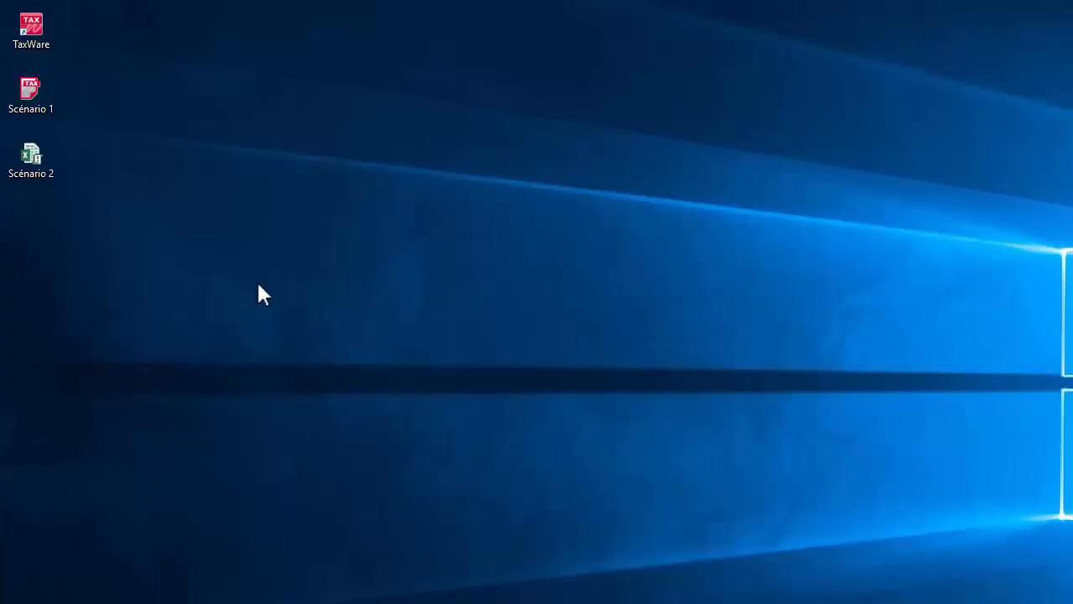
{"action": "double_click", "coordinate": [31, 155]}
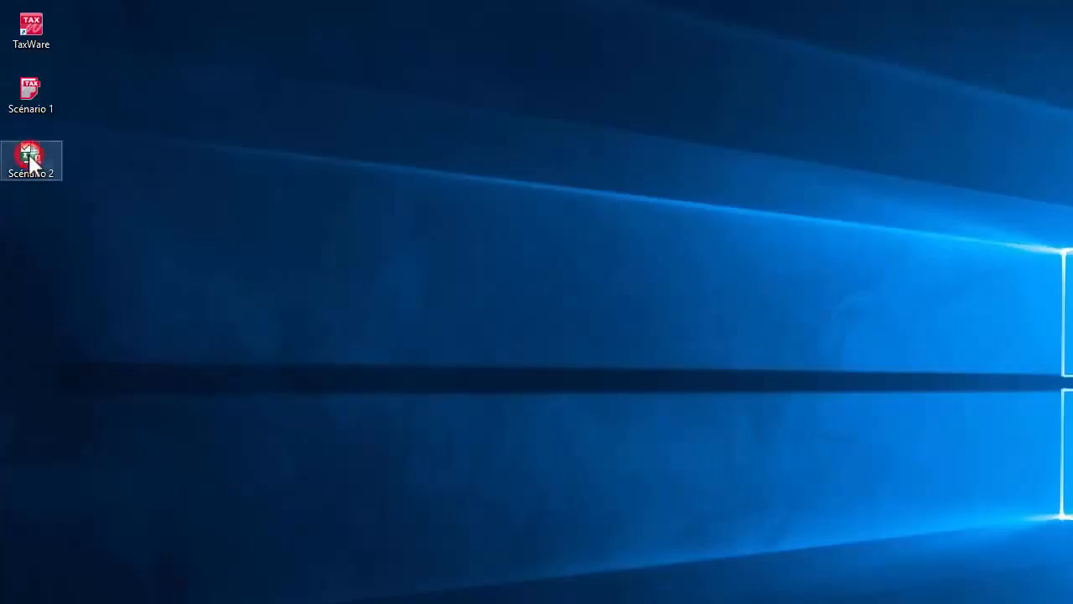